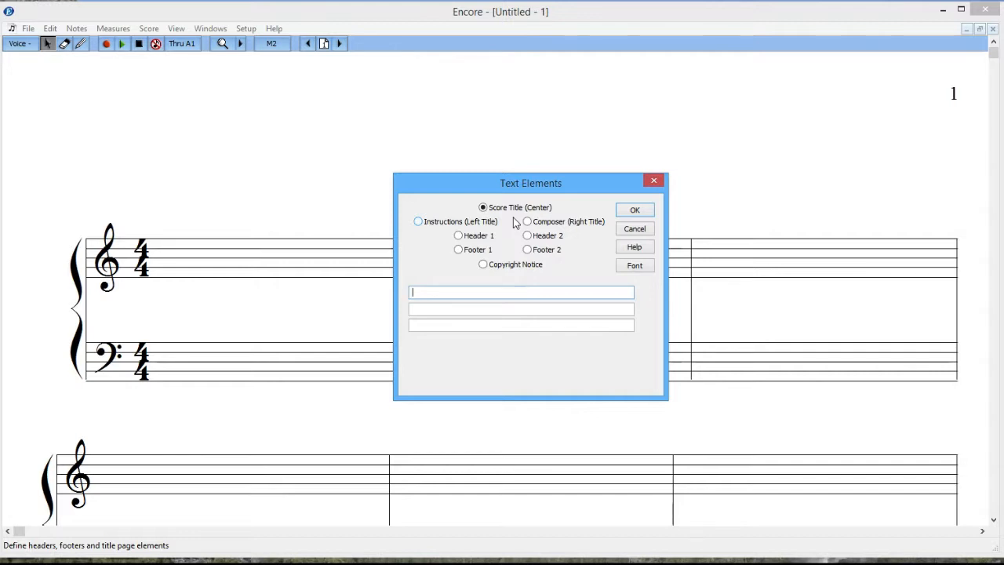
# Enter a three-line centred score title 'askdjlkhads', 'asdasd', 'asda' and apply it.
pyautogui.write('askdjlkhads')
pyautogui.click(432, 311)
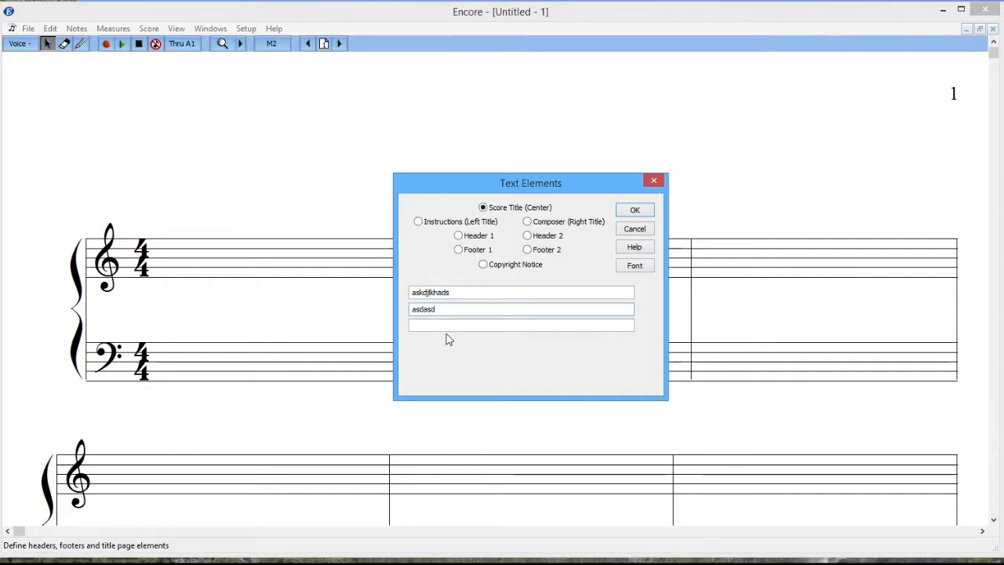
pyautogui.click(447, 328)
pyautogui.write('asda')
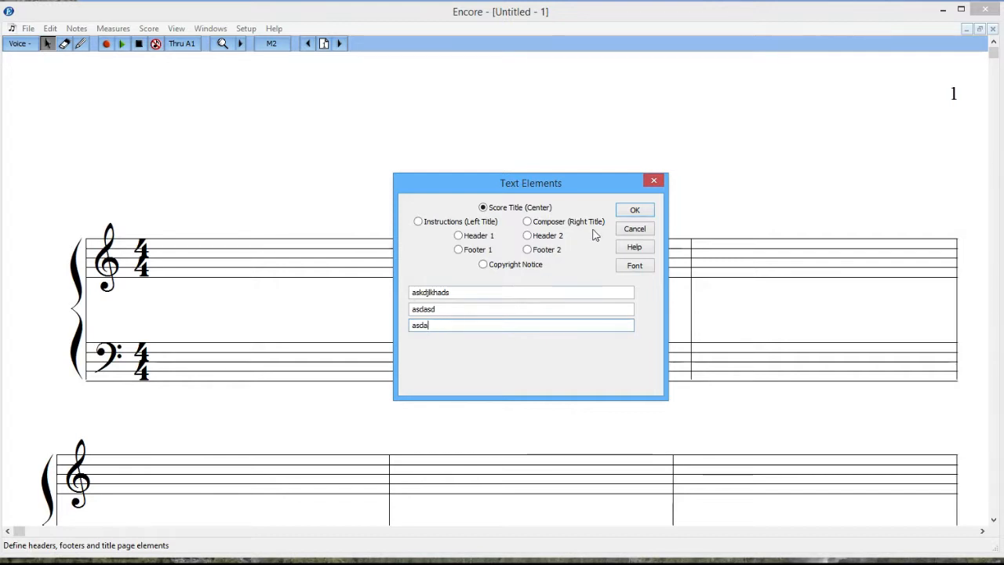
pyautogui.click(635, 211)
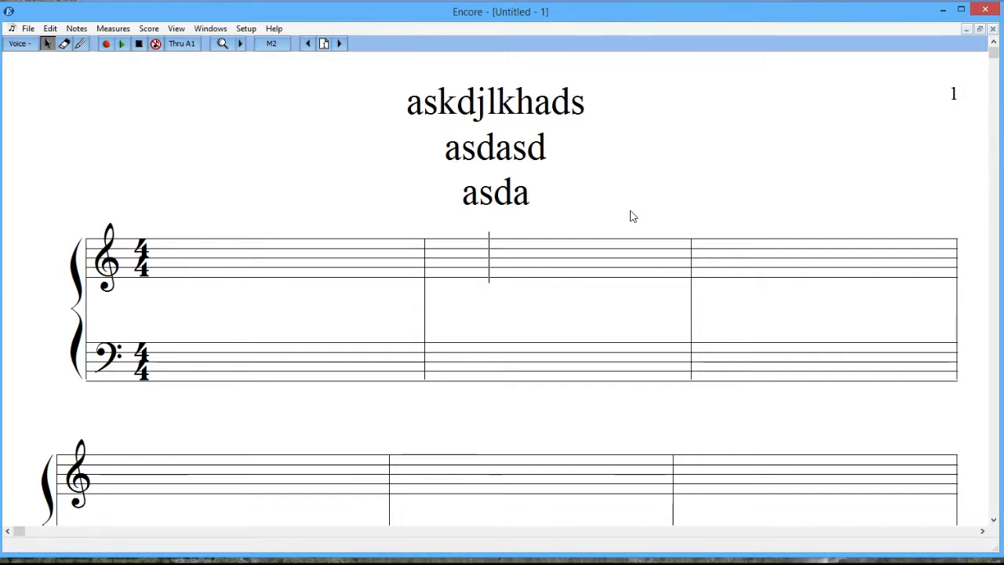
# Reopen Text Elements and clear all three centred score title lines.
pyautogui.click(148, 29)
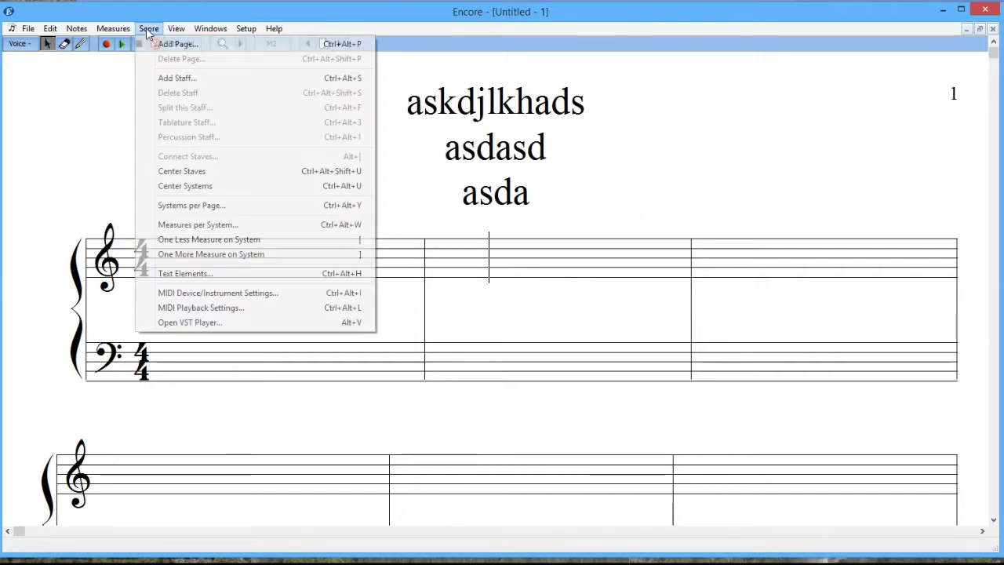
pyautogui.click(152, 273)
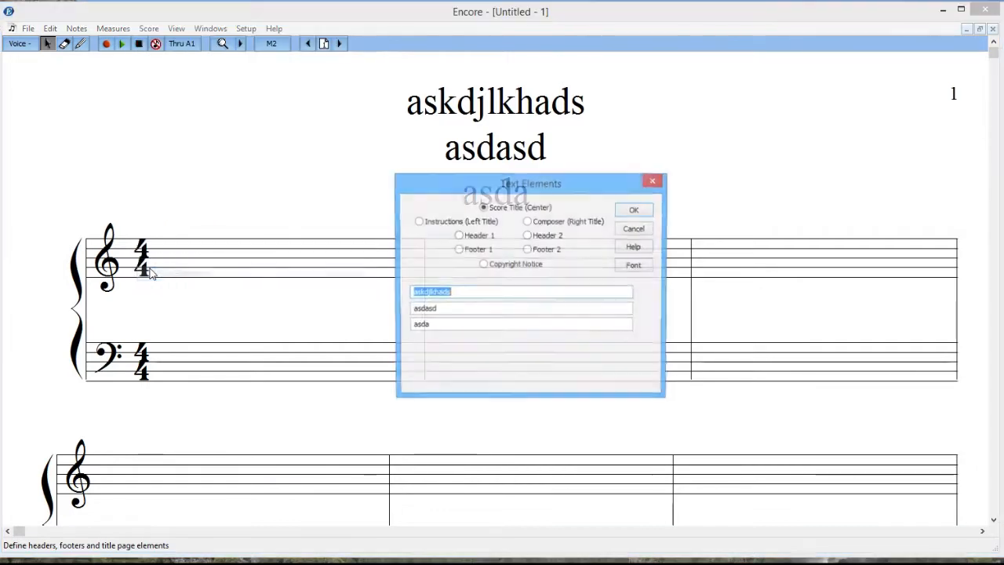
pyautogui.click(451, 321)
pyautogui.press('BackSpace')
pyautogui.press('BackSpace')
pyautogui.press('BackSpace')
pyautogui.click(447, 310)
pyautogui.press('BackSpace')
pyautogui.press('BackSpace')
pyautogui.press('BackSpace')
pyautogui.press('BackSpace')
pyautogui.press('BackSpace')
pyautogui.click(461, 292)
pyautogui.press('BackSpace')
pyautogui.press('BackSpace')
pyautogui.press('BackSpace')
pyautogui.press('BackSpace')
pyautogui.press('BackSpace')
pyautogui.press('BackSpace')
pyautogui.press('BackSpace')
pyautogui.press('BackSpace')
pyautogui.press('BackSpace')
pyautogui.press('BackSpace')
pyautogui.press('BackSpace')
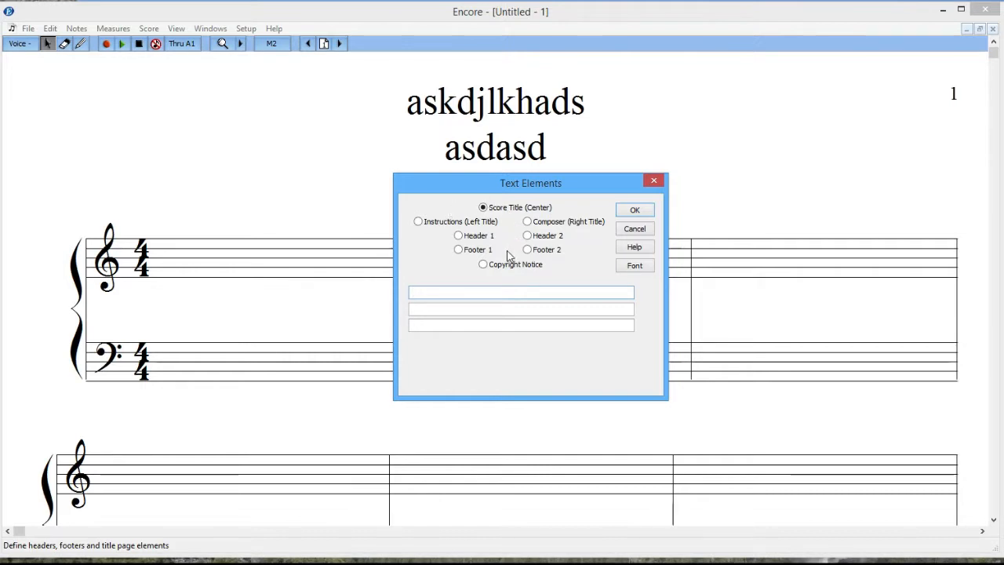
# Enter 'dsfsfdf' as the left-aligned Instructions title and apply it.
pyautogui.click(419, 223)
pyautogui.write('dsfsfdf')
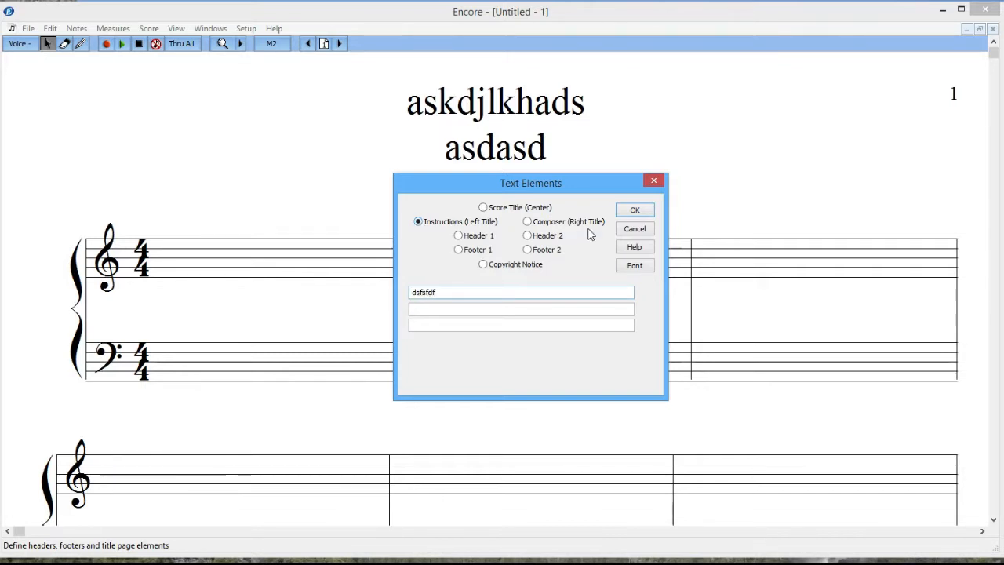
pyautogui.click(625, 216)
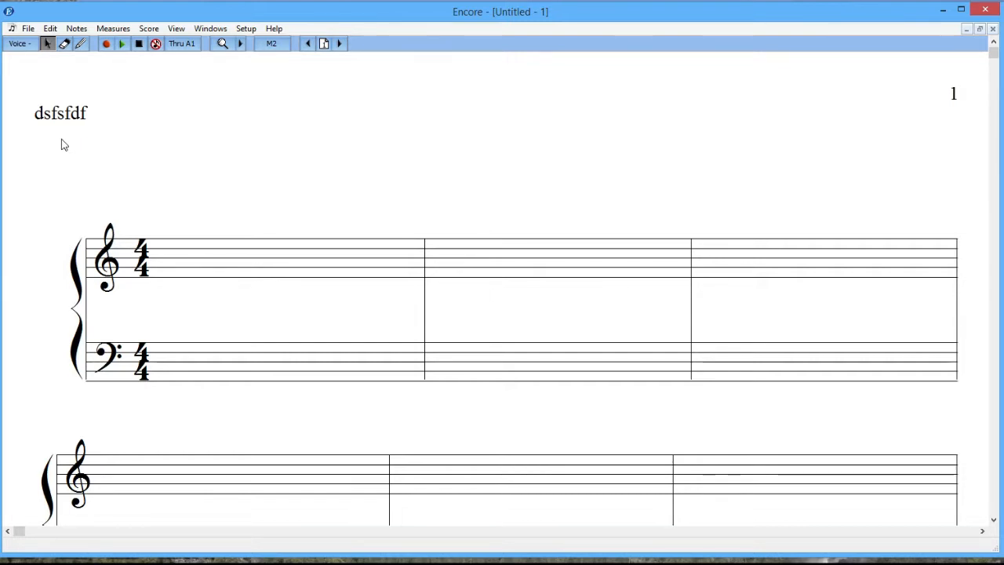
# Enter composer (right title) lines 'asdadaa' and 'asdsadsd' and apply them.
pyautogui.click(148, 29)
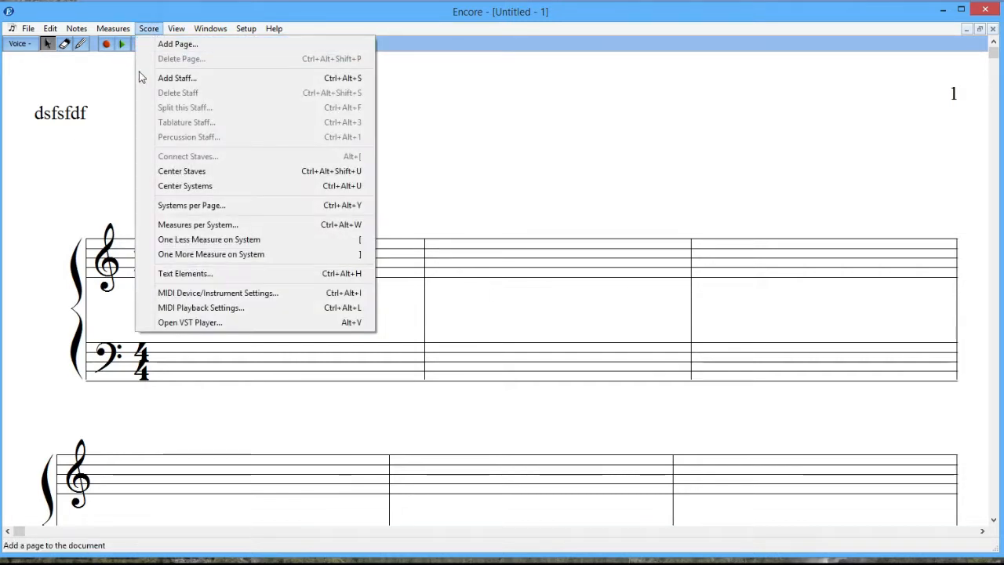
pyautogui.click(181, 275)
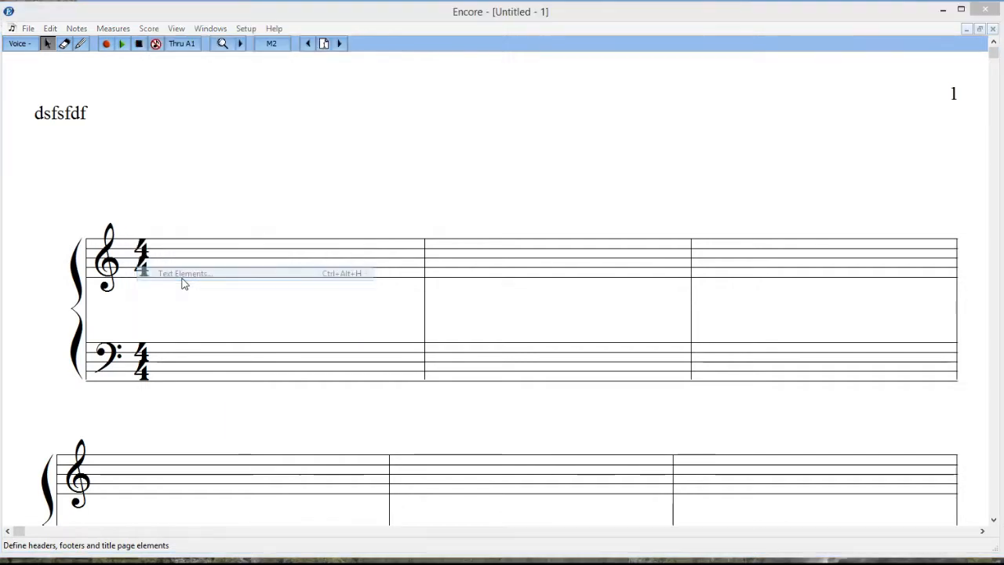
pyautogui.click(547, 229)
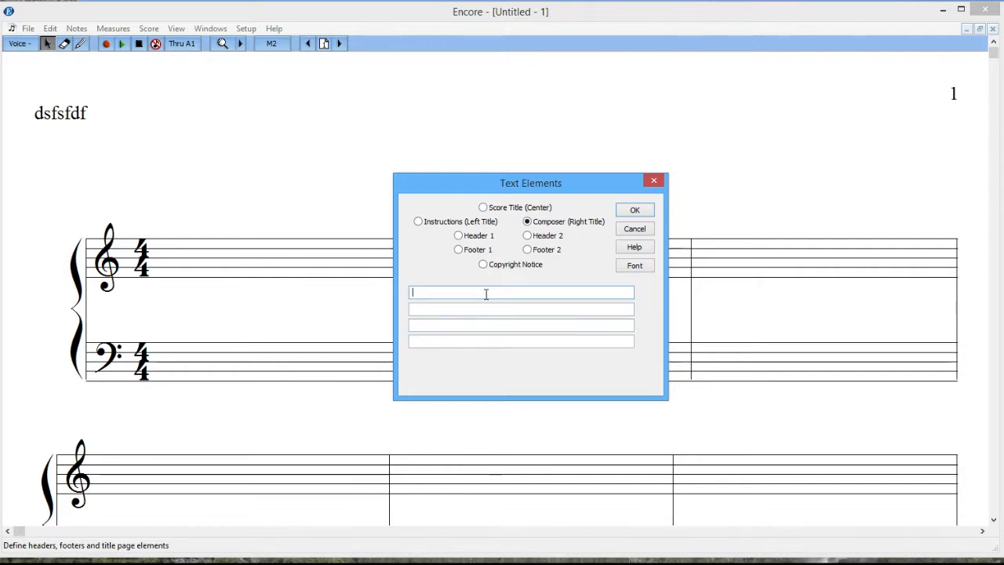
pyautogui.write('asdadaa')
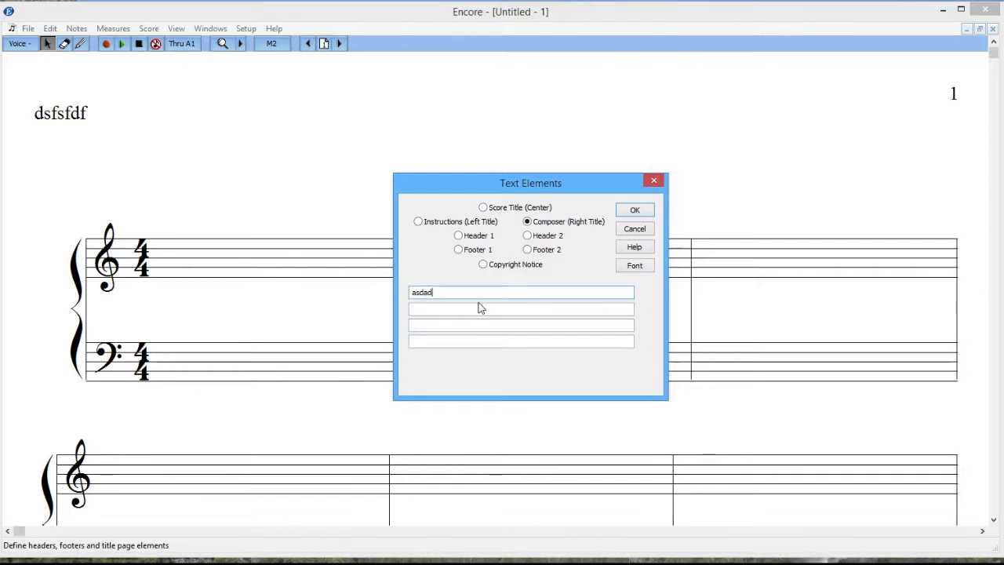
pyautogui.click(475, 307)
pyautogui.write('aa')
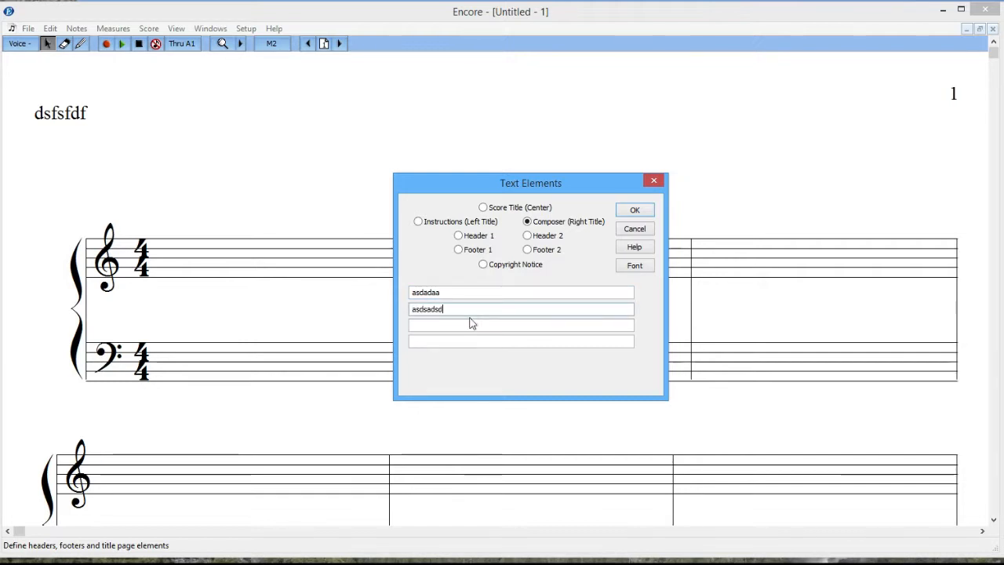
pyautogui.click(626, 213)
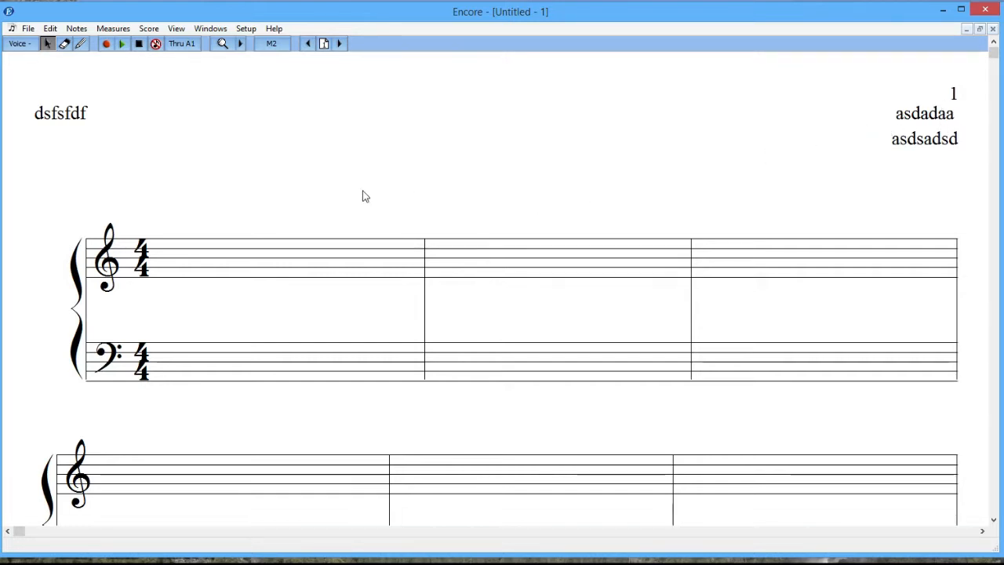
# Open Text Elements on Header 1, showing the right-justified '#P' page-number code.
pyautogui.click(149, 29)
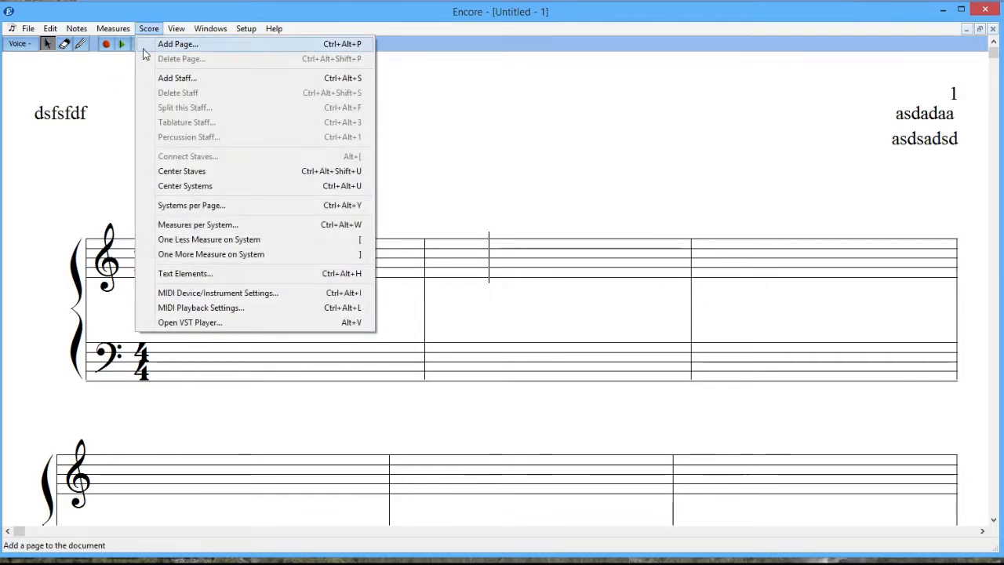
pyautogui.click(174, 274)
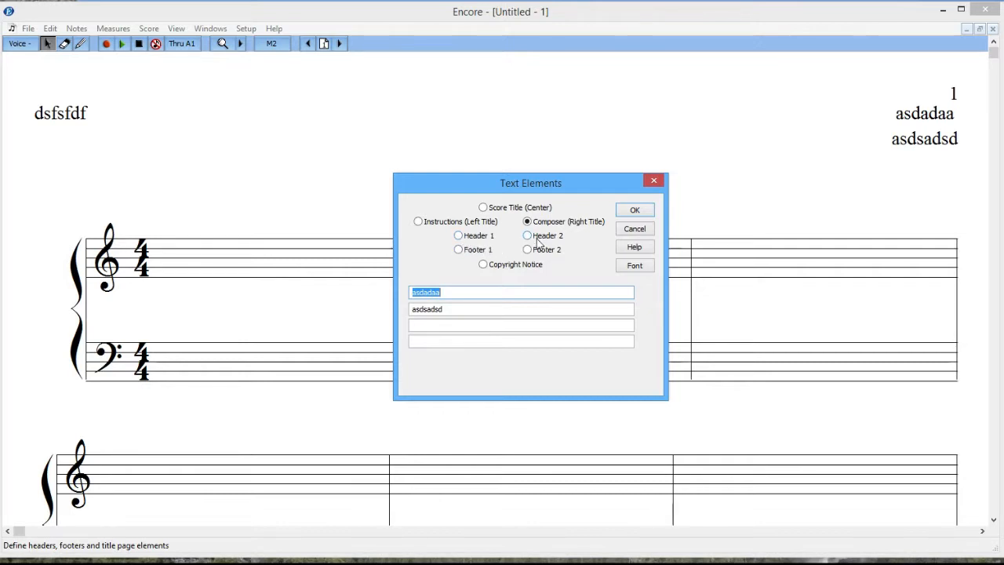
pyautogui.click(459, 236)
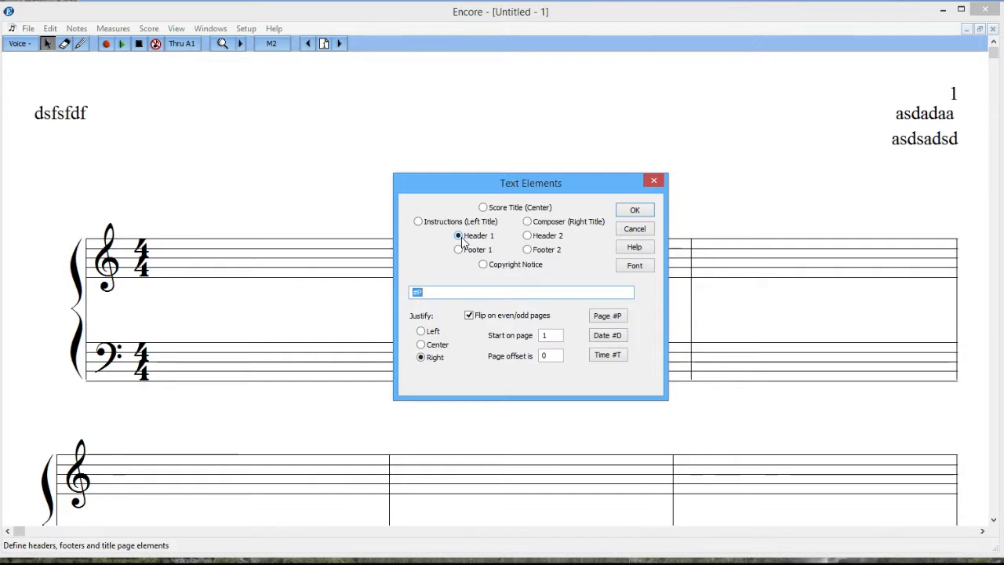
# Delete the '#P' page-number code from Header 1 and apply the empty header.
pyautogui.click(426, 291)
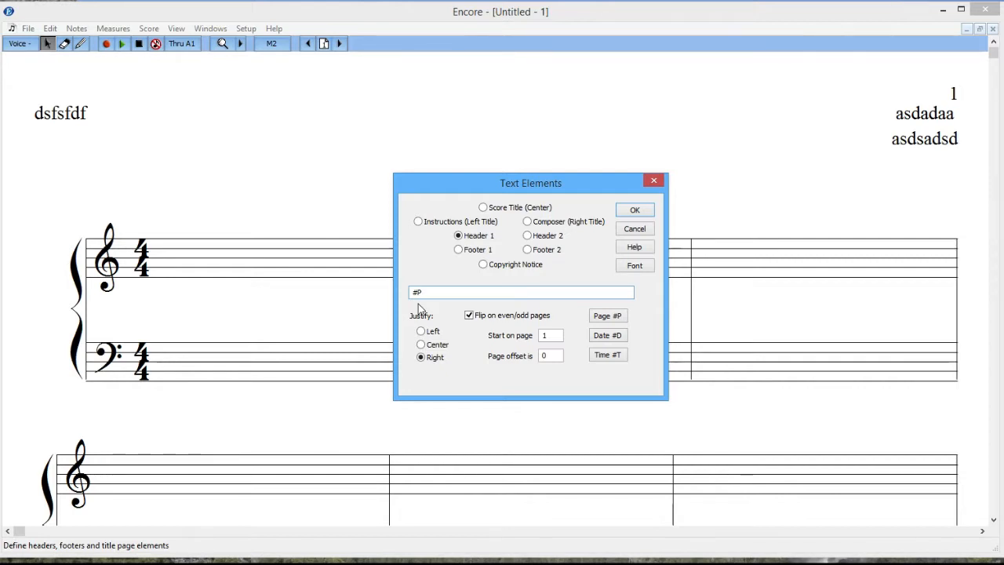
pyautogui.press('BackSpace')
pyautogui.press('BackSpace')
pyautogui.click(632, 211)
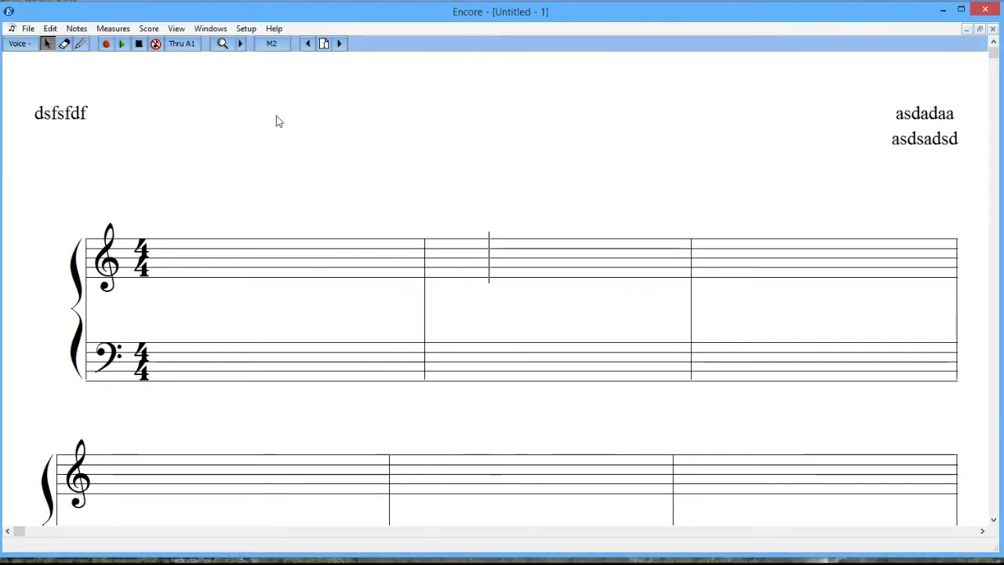
pyautogui.click(148, 28)
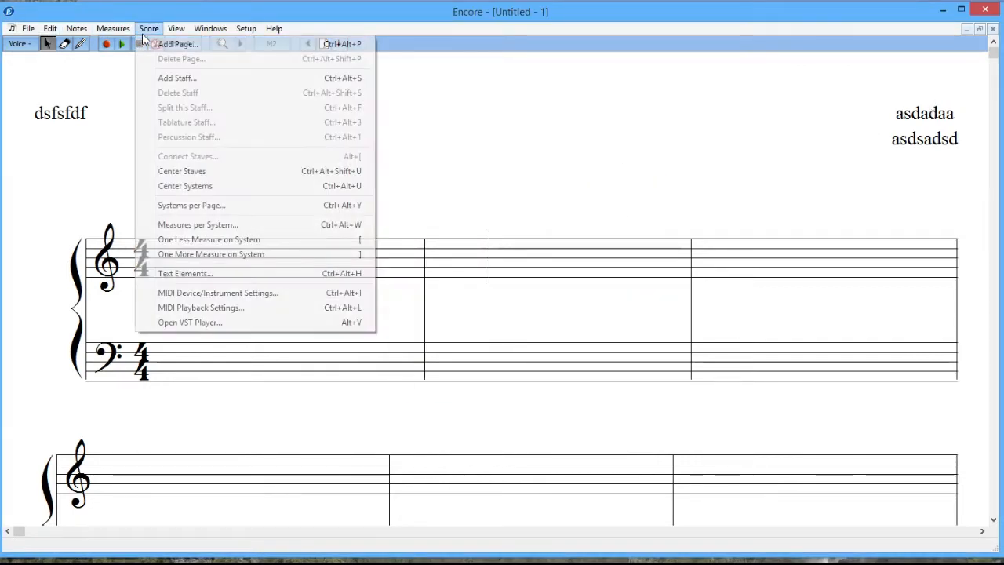
# Enter copyright notice lines 'sadad', 'addasd', 'asda' and 'asd' and apply them.
pyautogui.click(174, 273)
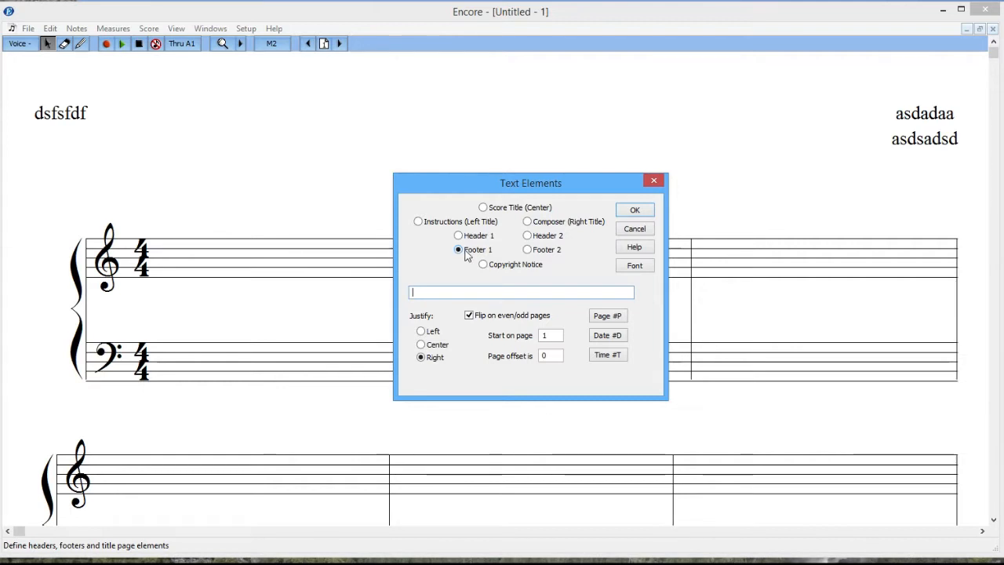
pyautogui.click(537, 251)
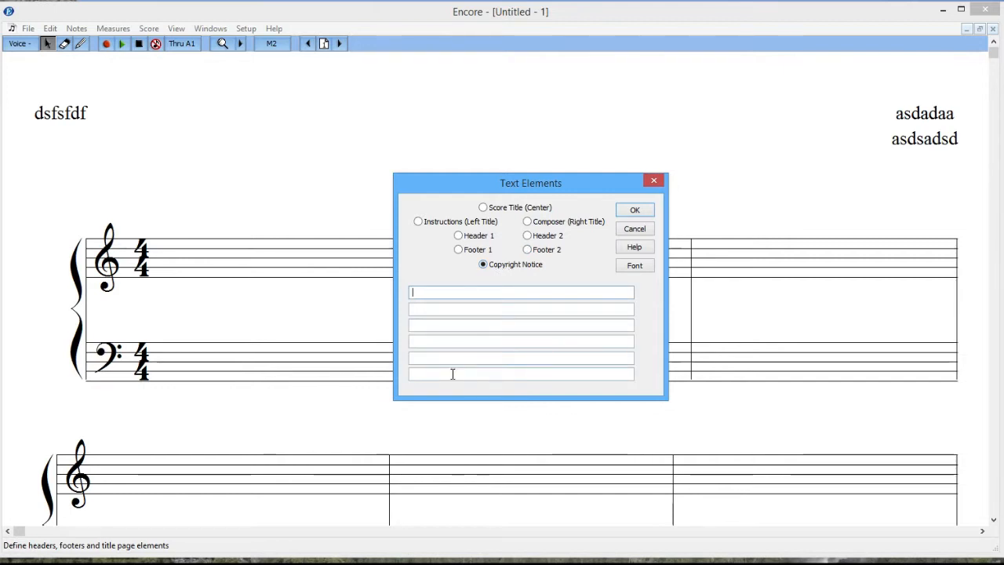
pyautogui.write('sadad')
pyautogui.click(442, 313)
pyautogui.write('addasd')
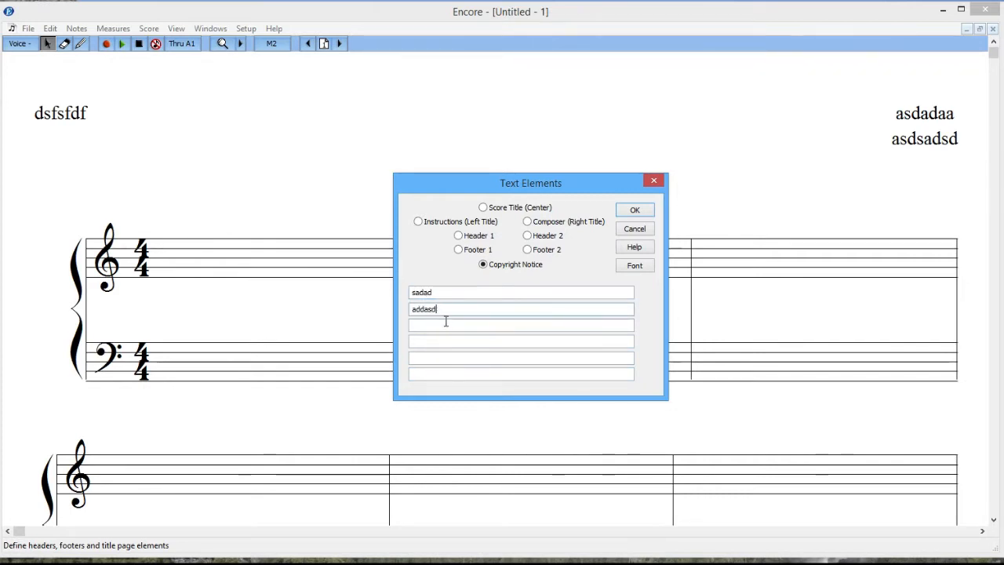
pyautogui.click(445, 323)
pyautogui.write('asda')
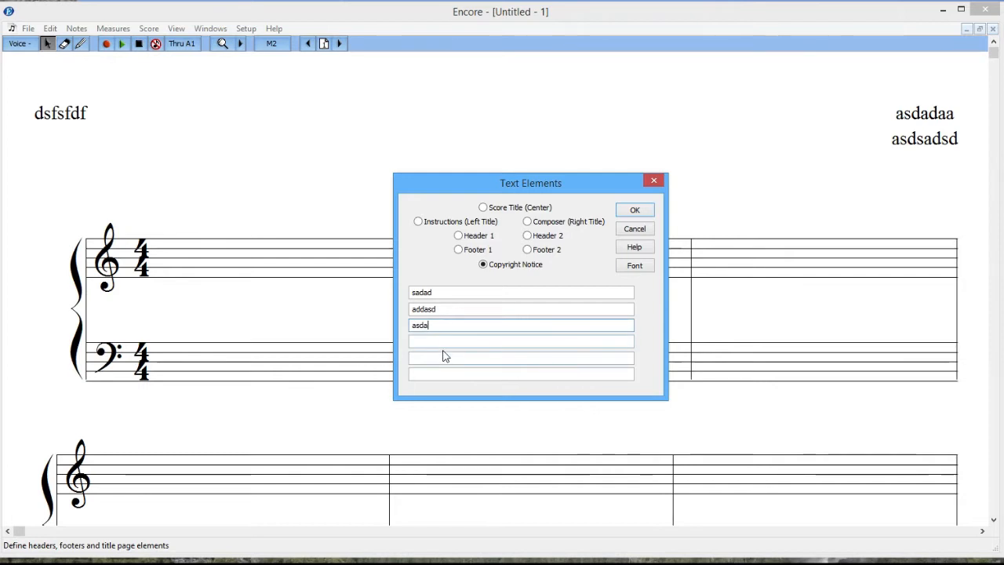
pyautogui.write('asd')
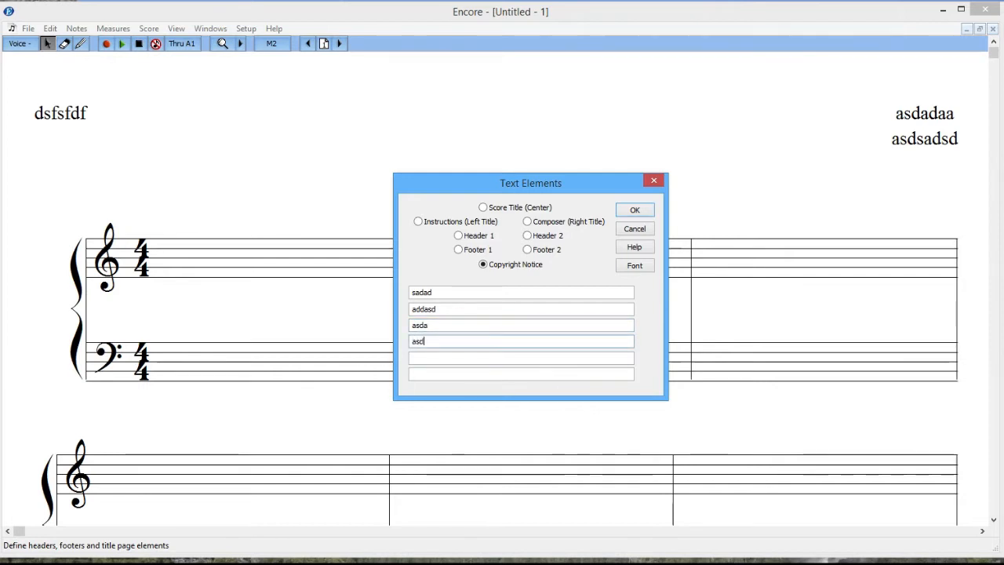
pyautogui.click(626, 214)
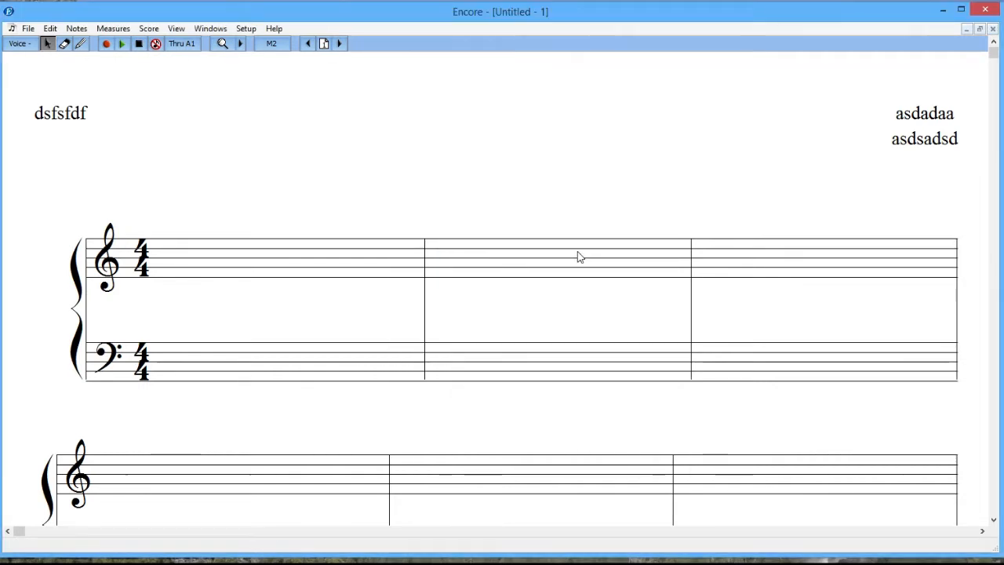
pyautogui.scroll(-5, 578, 254)
pyautogui.scroll(-10, 577, 256)
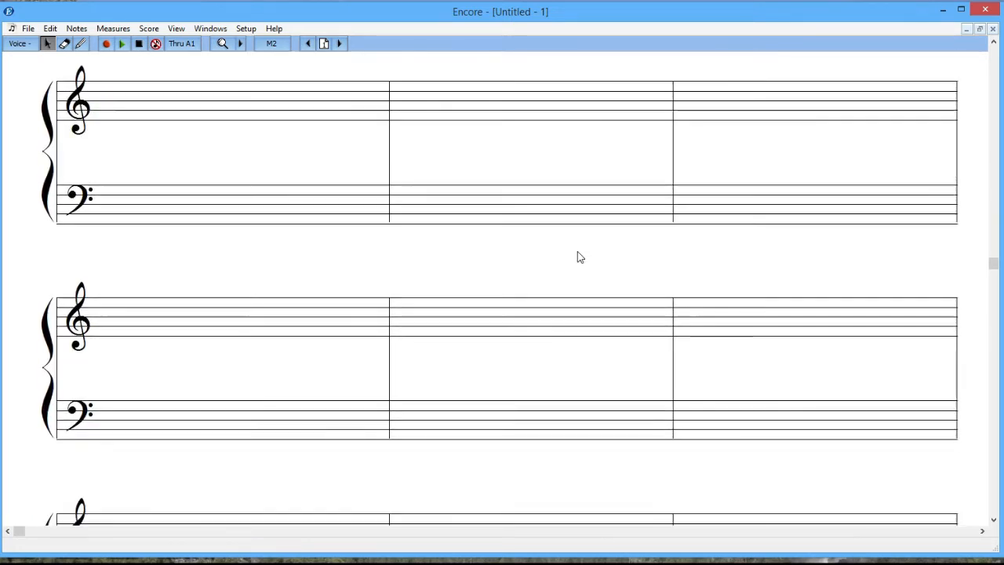
pyautogui.scroll(-8, 577, 256)
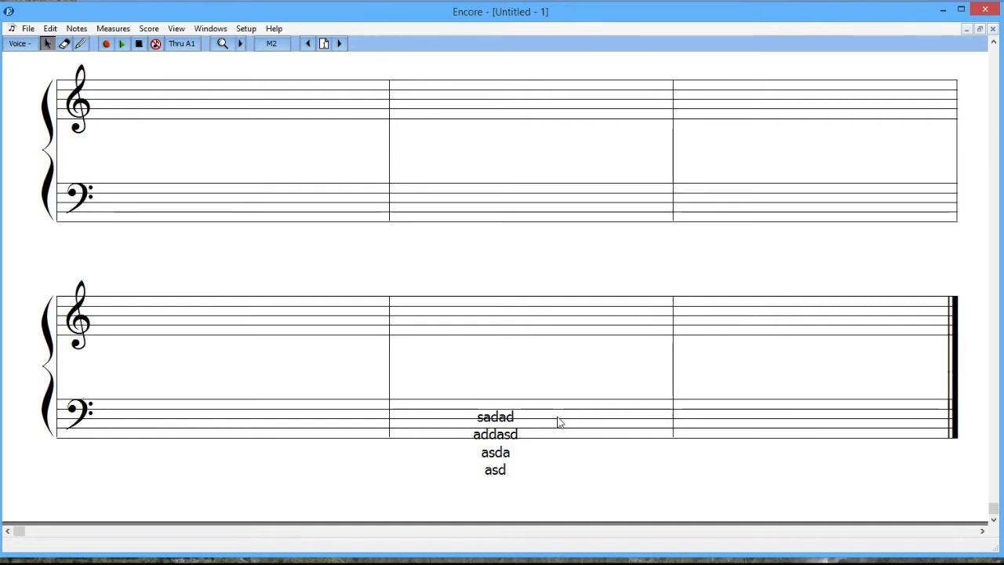
pyautogui.moveTo(996, 505); pyautogui.dragTo(994, 52)
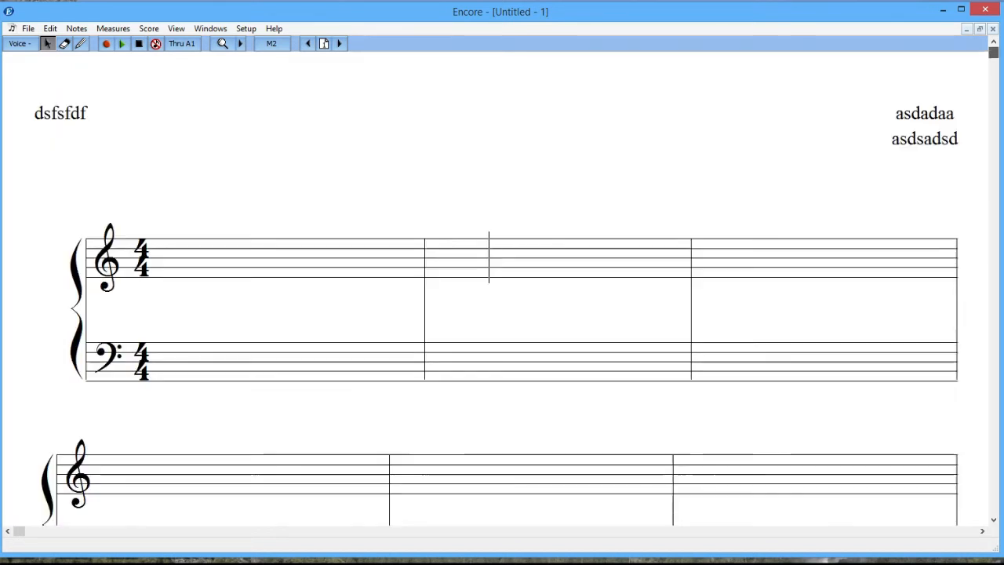
# Select the centred Score Title 'saddsd' in Text Elements and bring up its font settings.
pyautogui.click(147, 29)
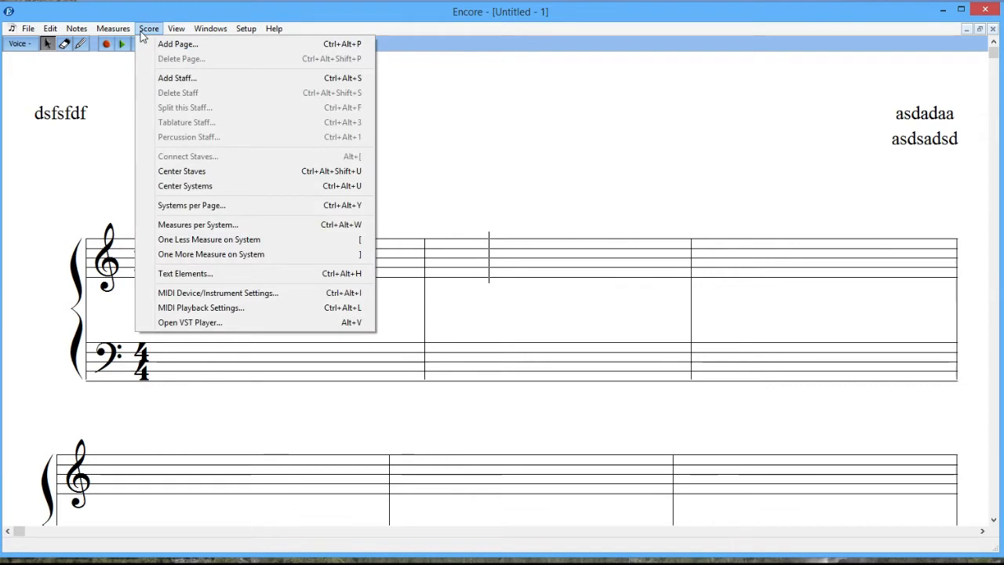
pyautogui.click(178, 273)
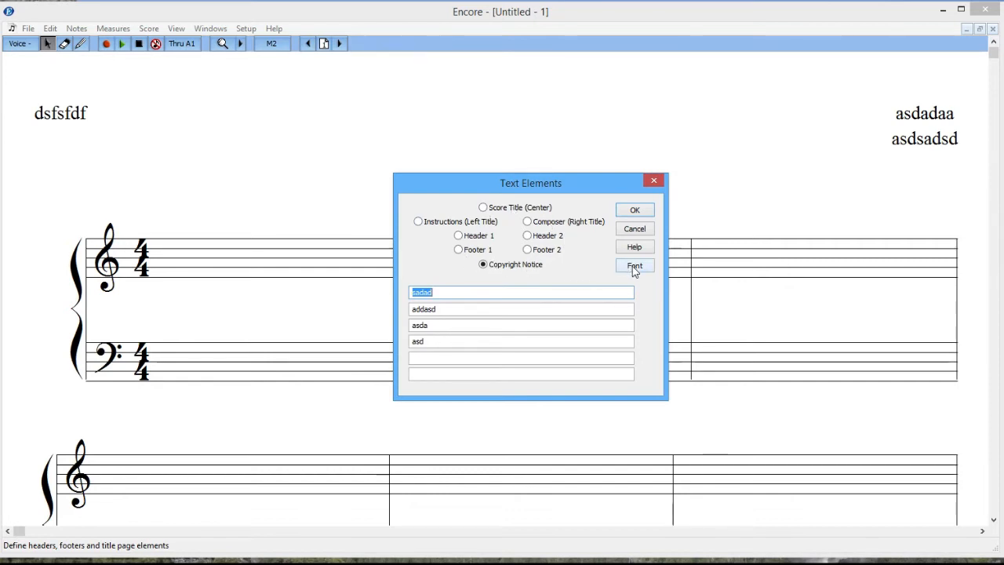
pyautogui.click(496, 209)
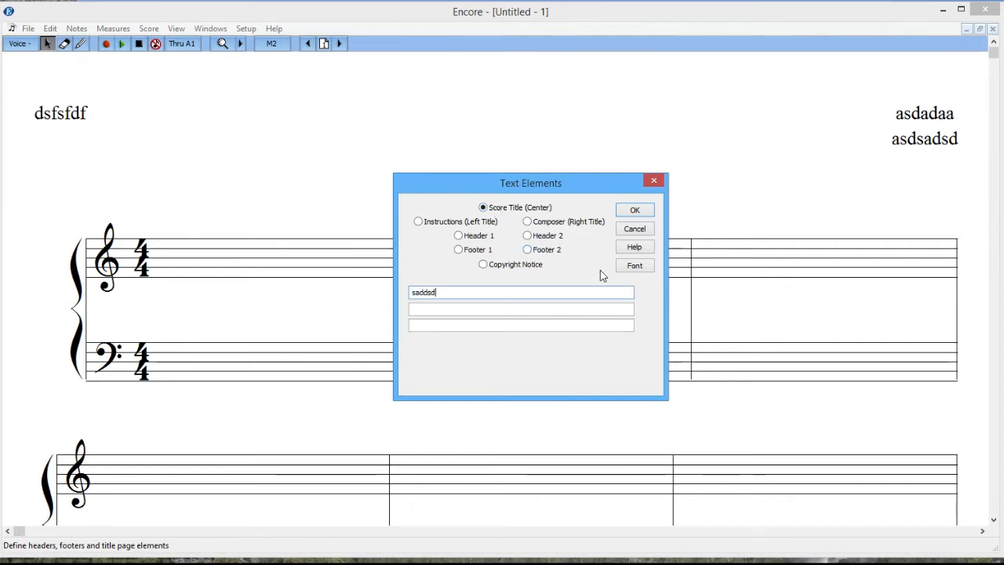
pyautogui.click(627, 265)
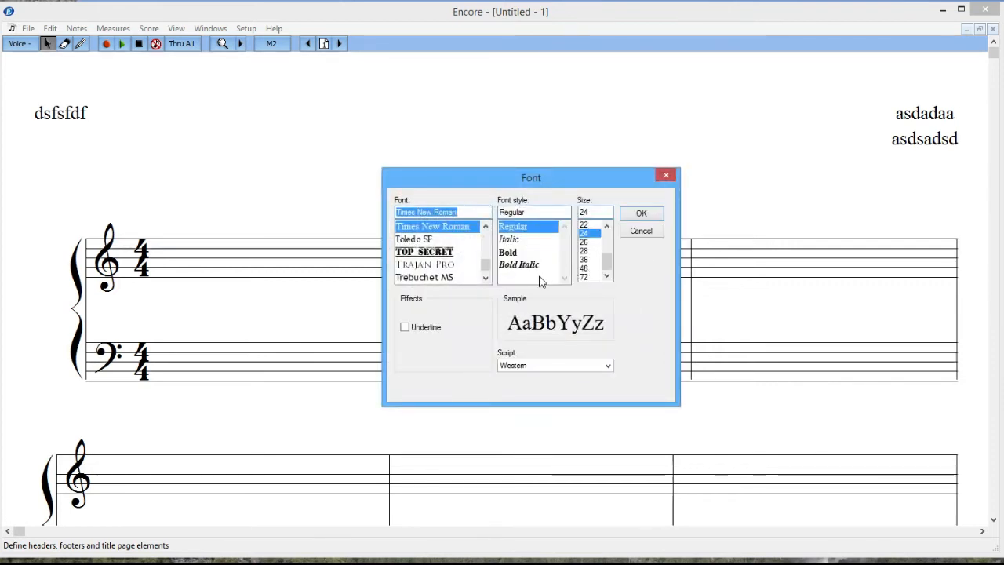
# Set the score title font to Top Secret, Bold, size 24.
pyautogui.click(434, 253)
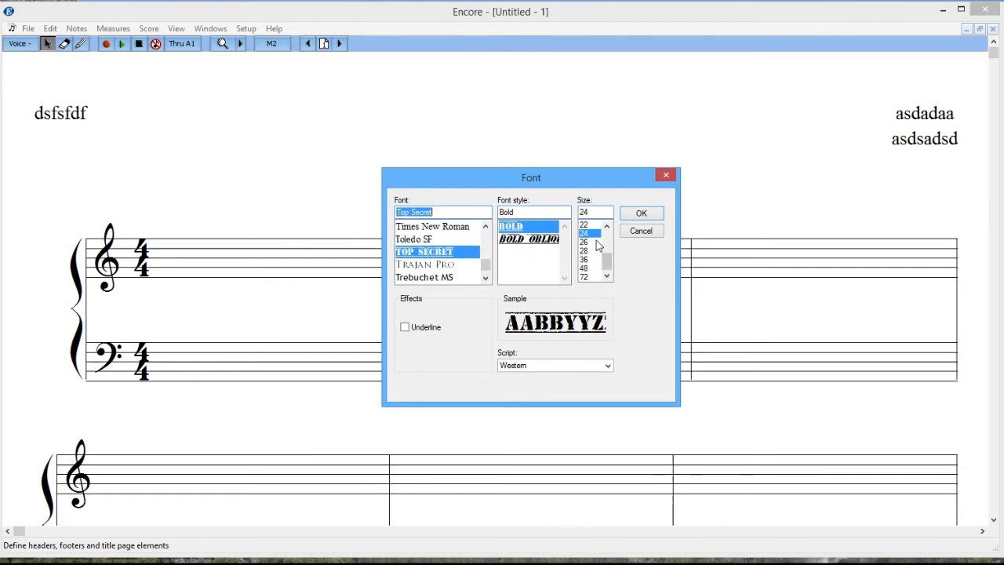
pyautogui.click(634, 214)
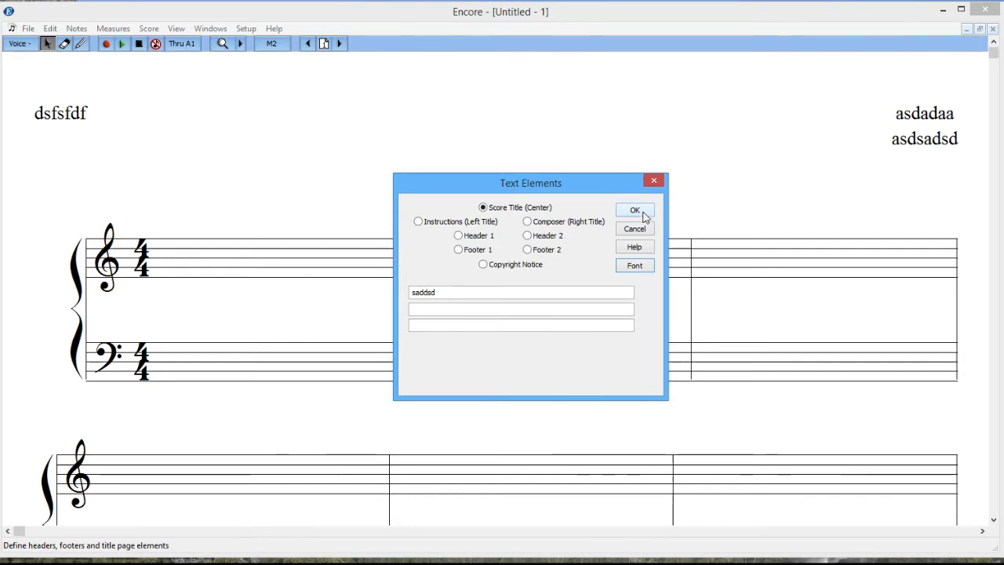
# Apply the bold stencil title 'SADDSD' to the score and reopen Text Elements.
pyautogui.click(643, 216)
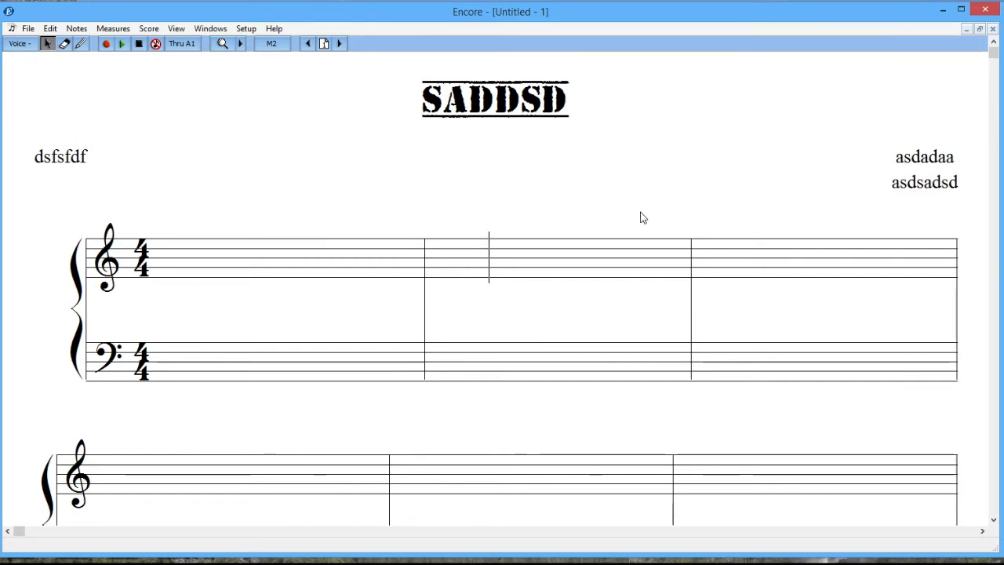
pyautogui.click(148, 28)
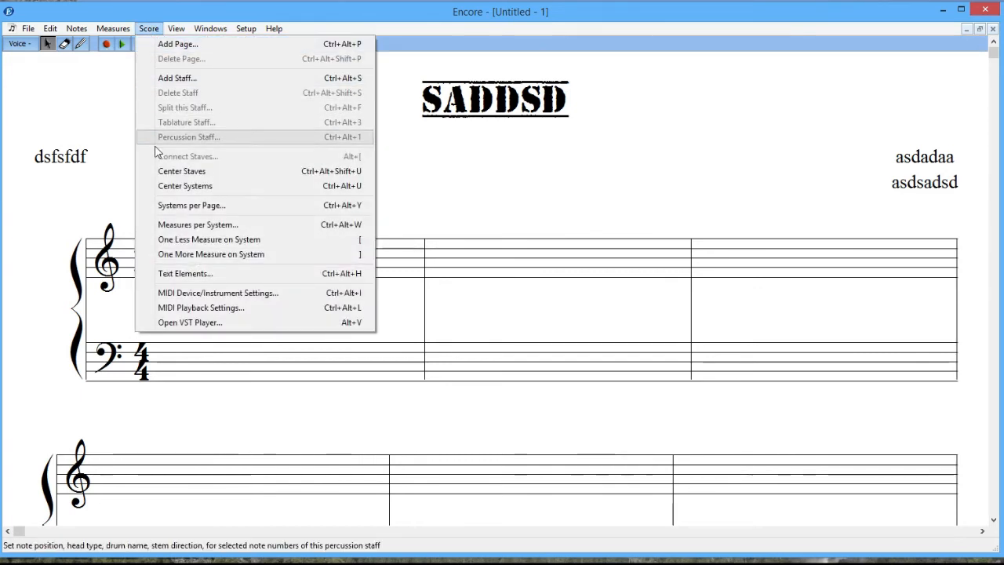
pyautogui.click(183, 273)
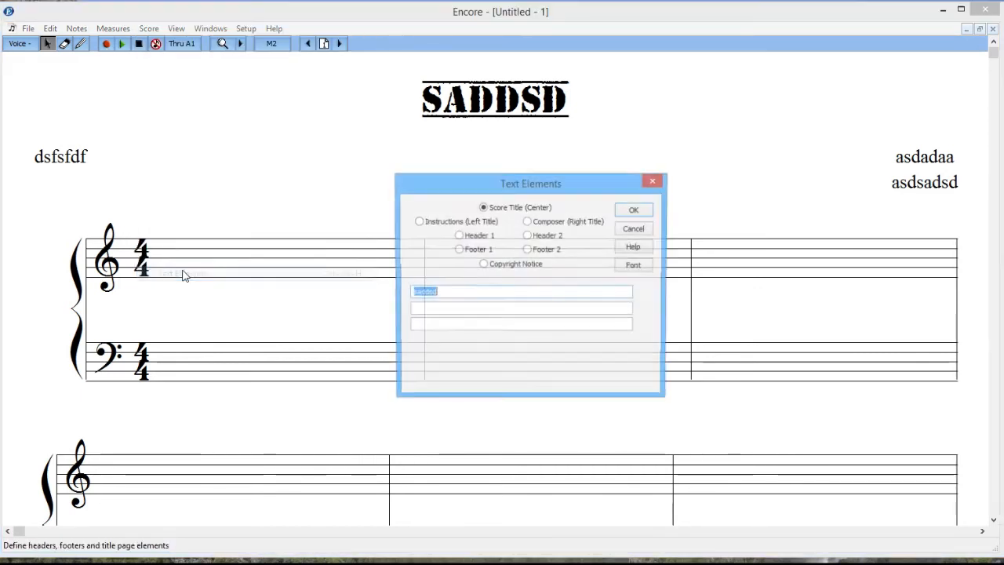